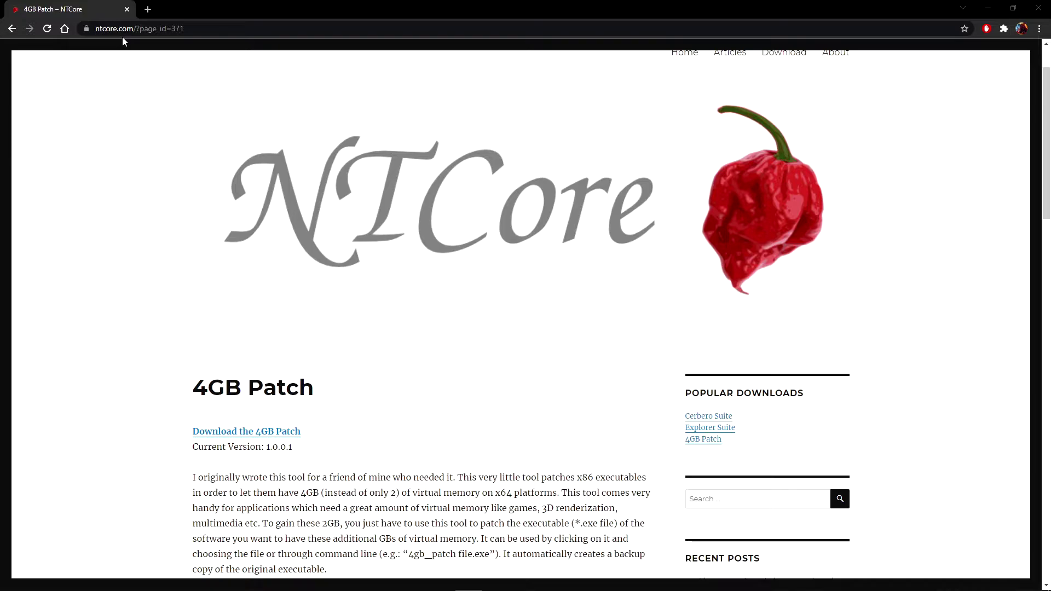
scroll(490, 303, down, 2)
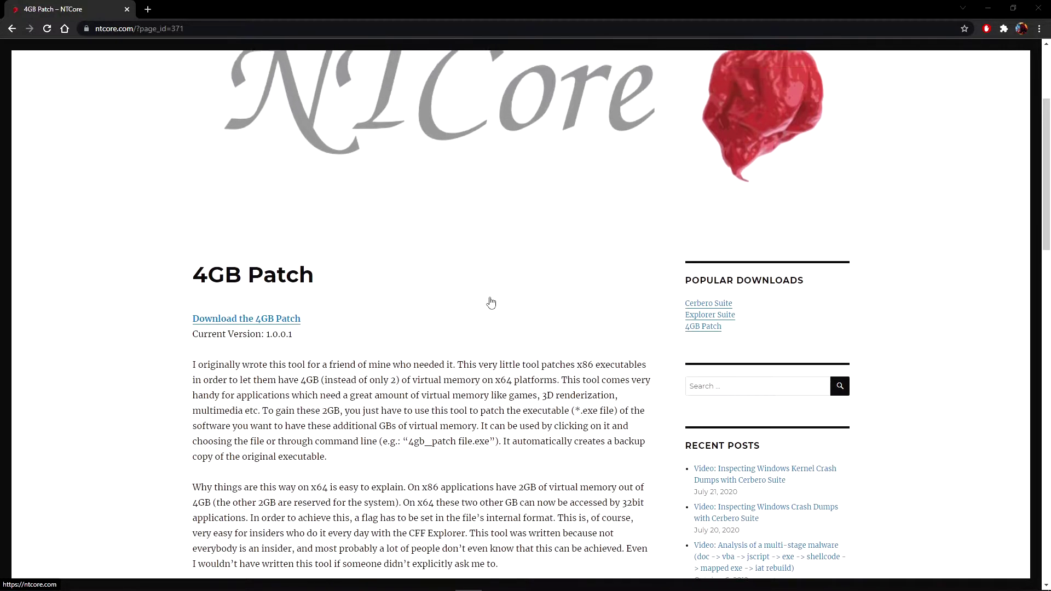
scroll(491, 302, up, 1)
scroll(491, 301, down, 1)
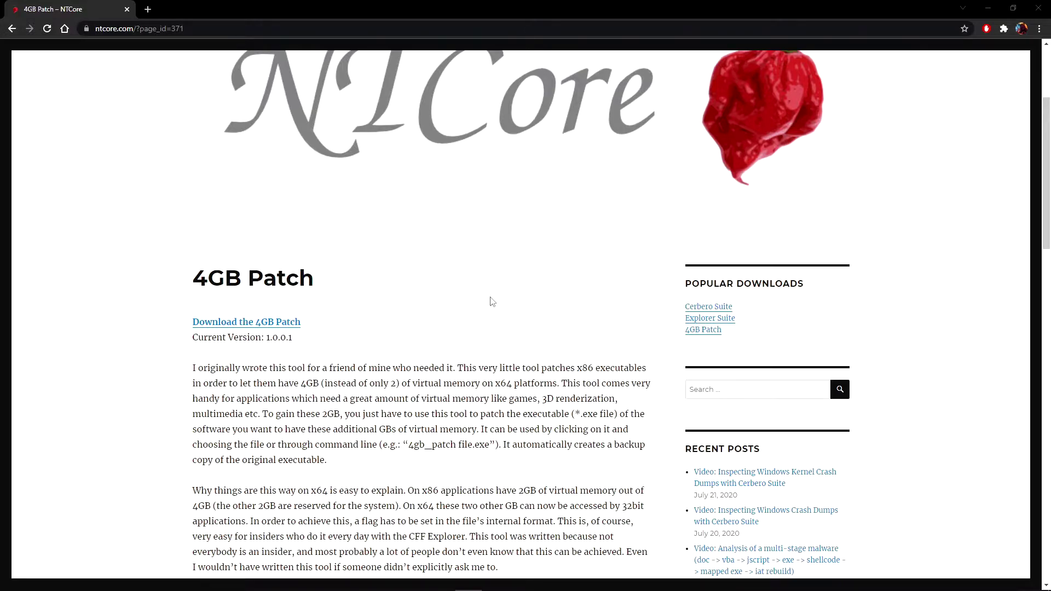
scroll(490, 301, up, 1)
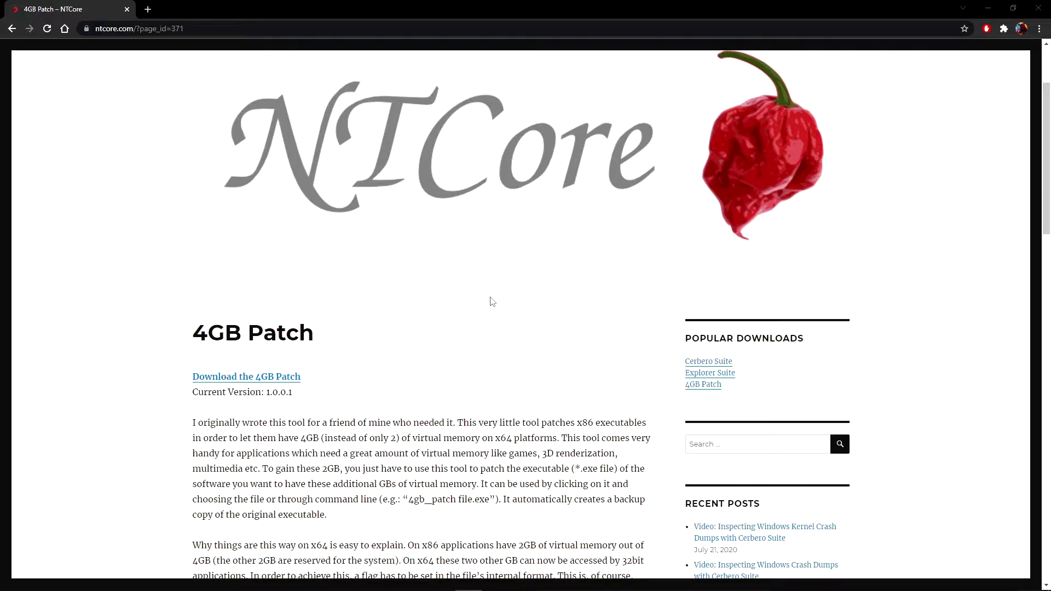
scroll(491, 301, down, 2)
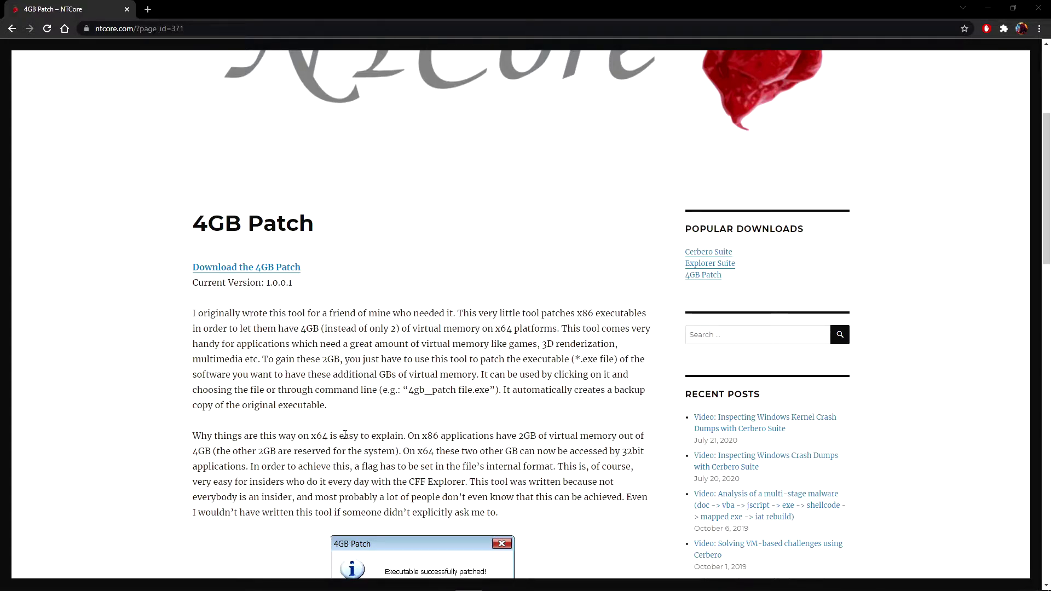
scroll(411, 436, down, 2)
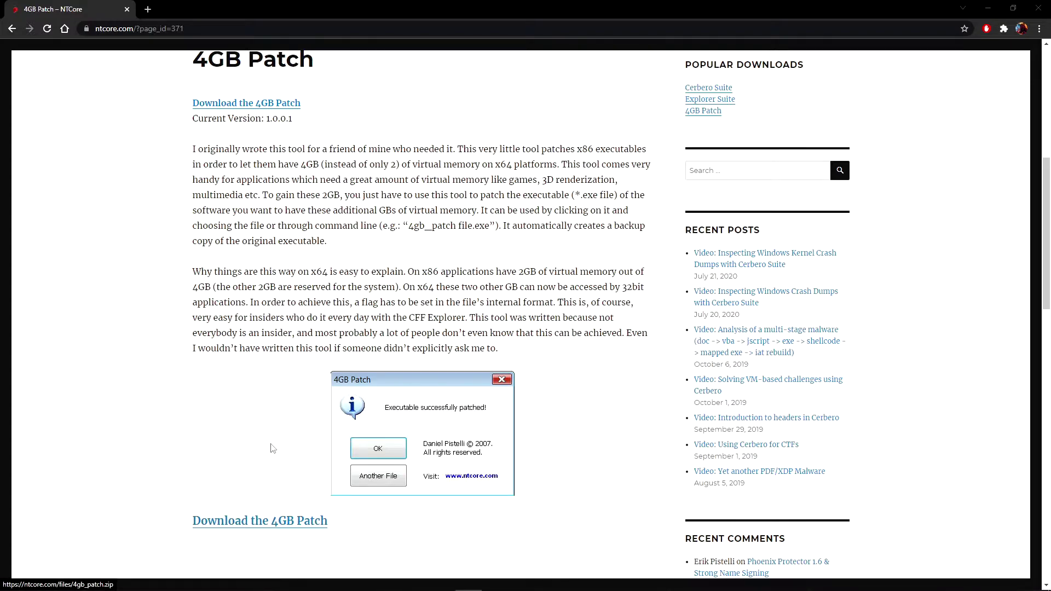
scroll(272, 447, up, 1)
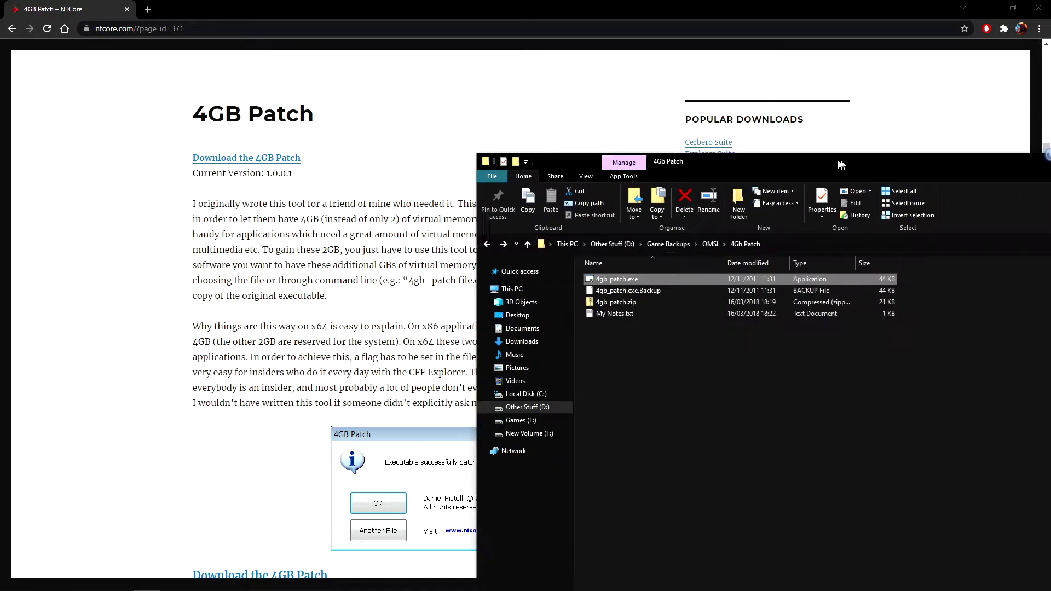
Step: Bring the 4Gb Patch folder on screen, inspect 4gb_patch.zip's context menu, then dismiss it without extracting
drag(1050, 164, 580, 61)
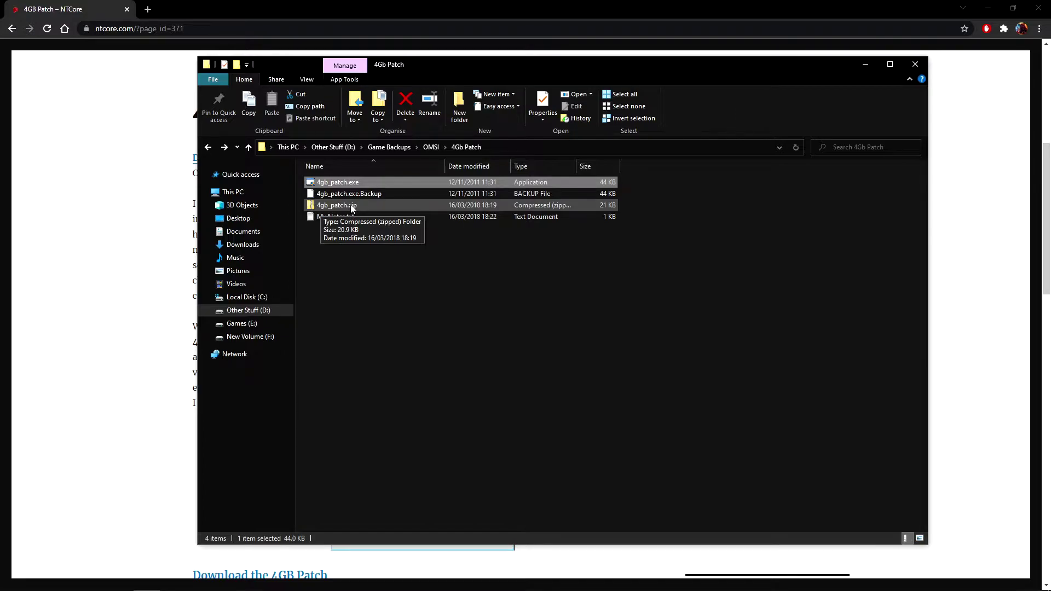
right_click(350, 206)
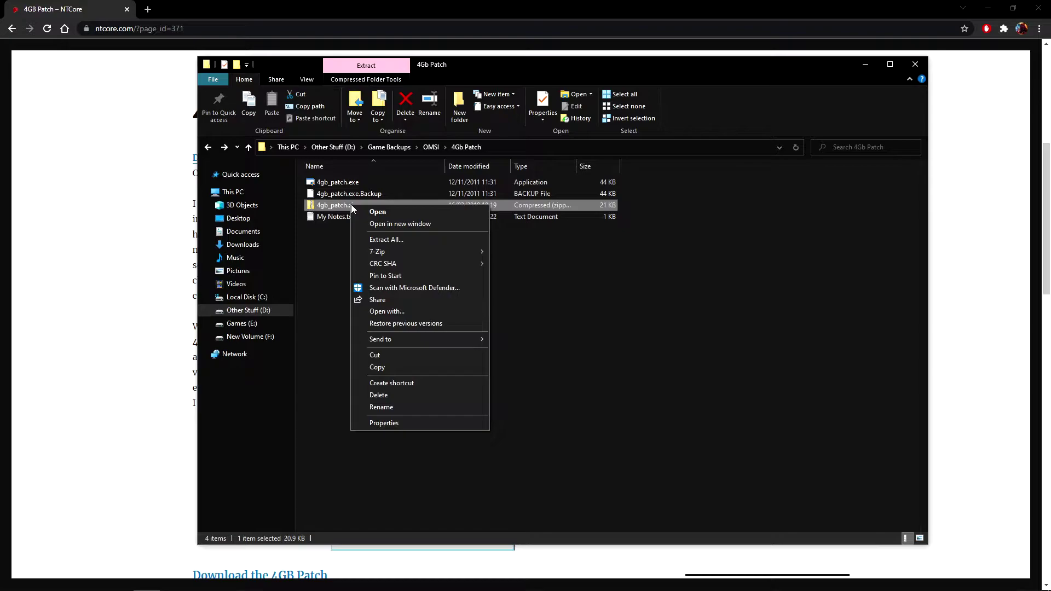
mouse_move(376, 252)
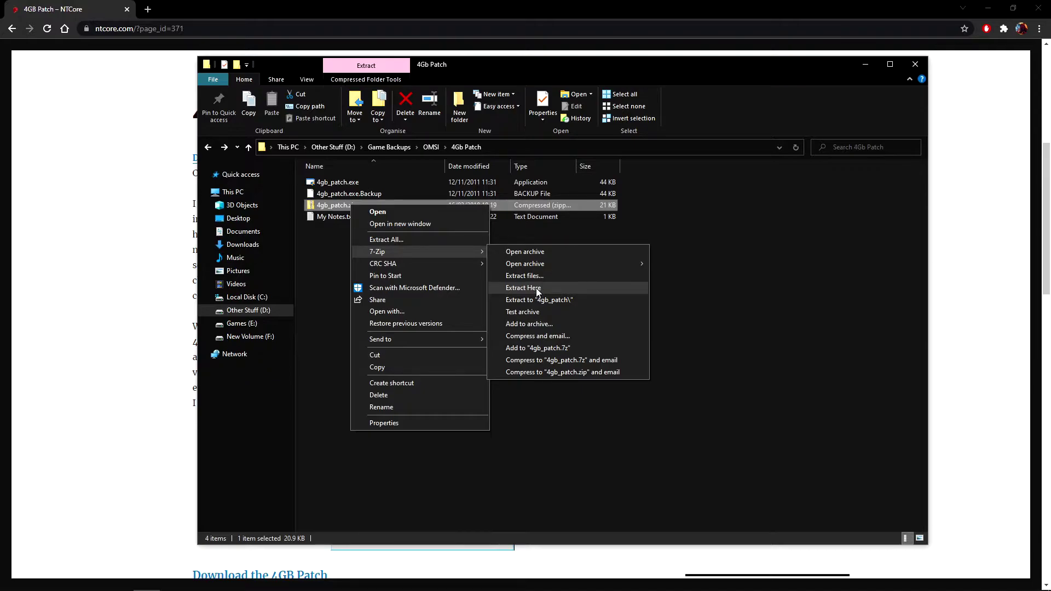
click(744, 291)
click(454, 270)
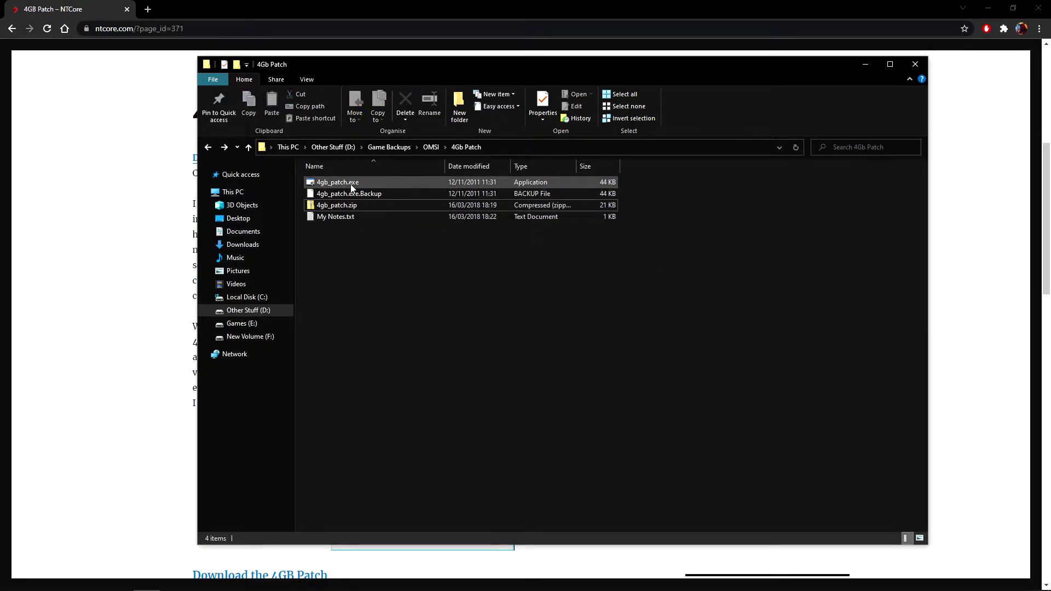
right_click(327, 207)
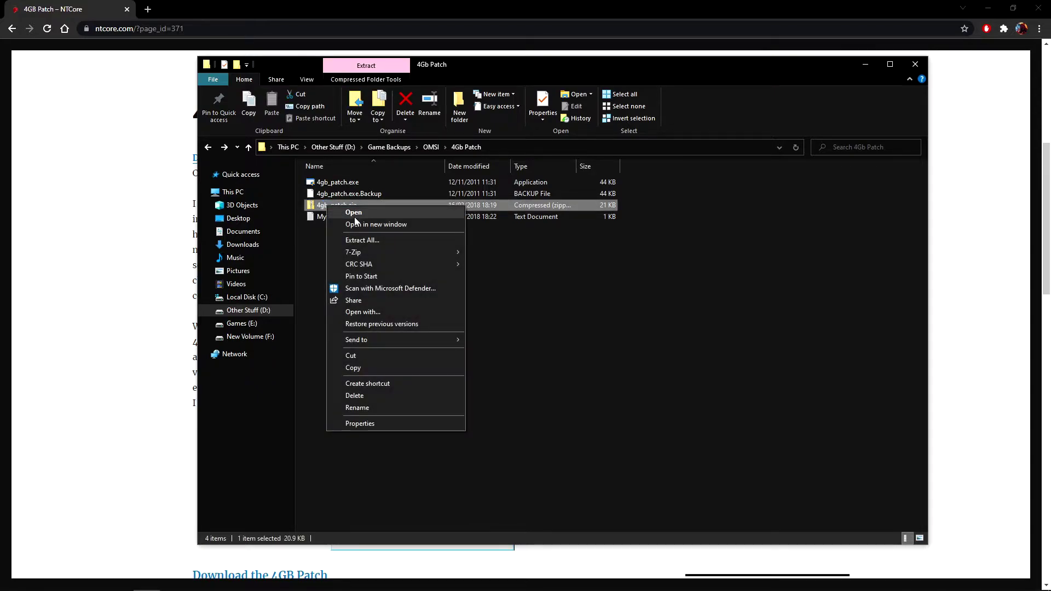
click(355, 213)
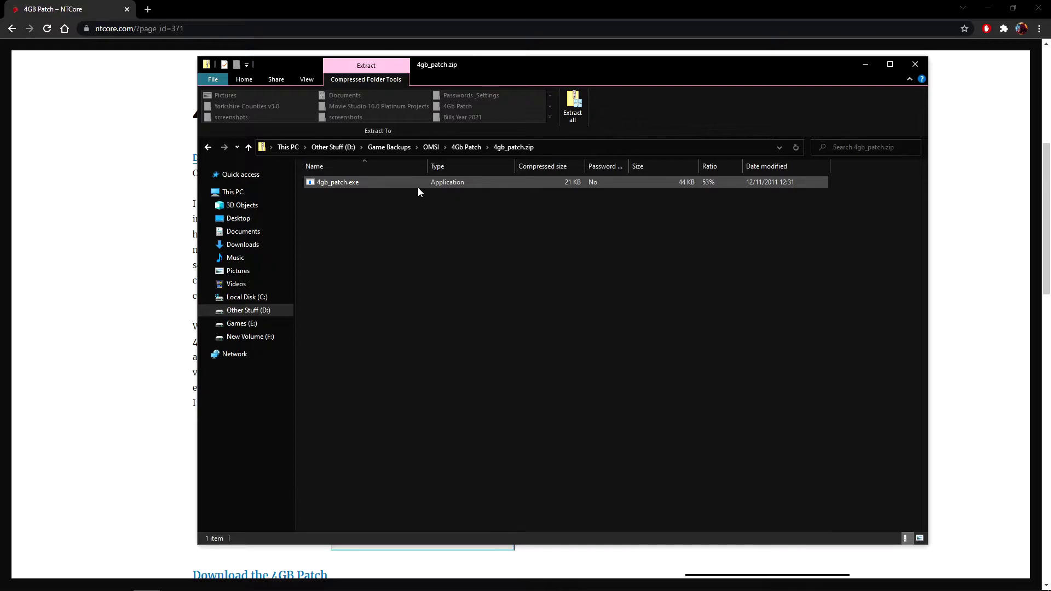
click(208, 147)
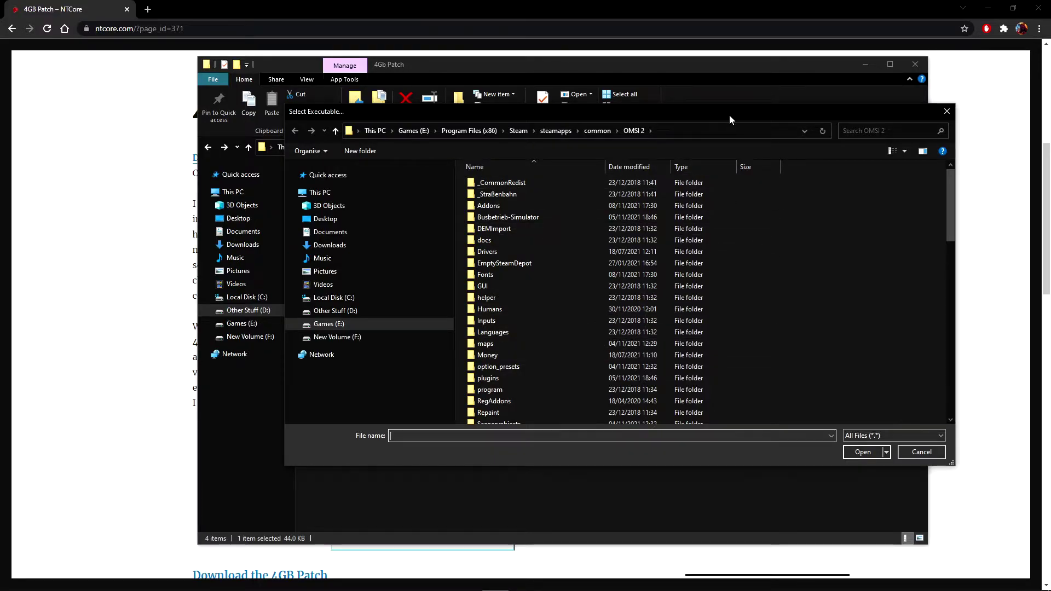
Step: Reposition and enlarge the Select Executable picker, then choose Omsi.exe in the OMSI 2 folder
drag(730, 115, 621, 98)
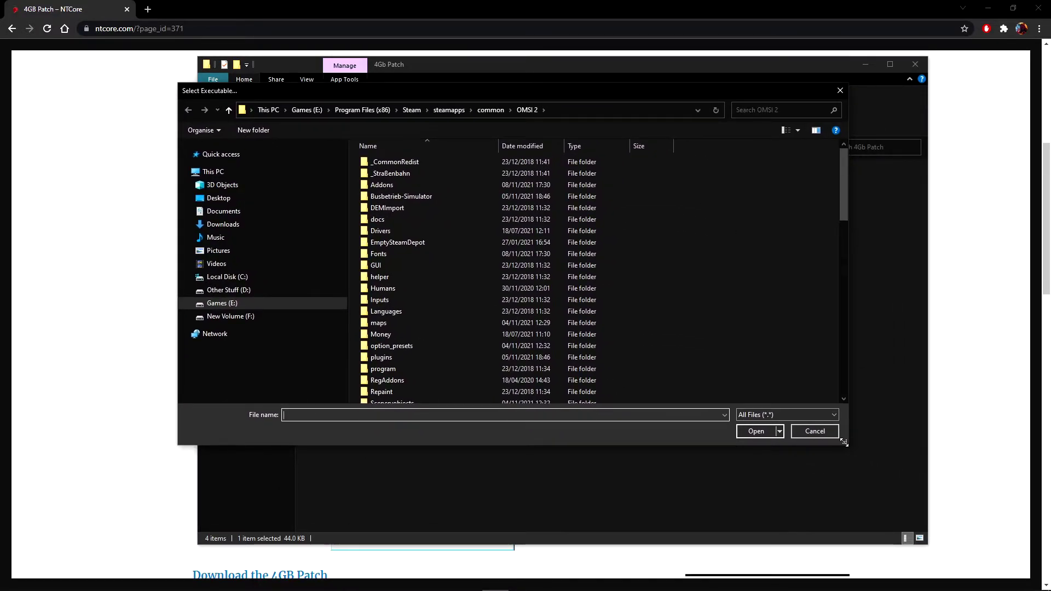
drag(845, 443, 901, 486)
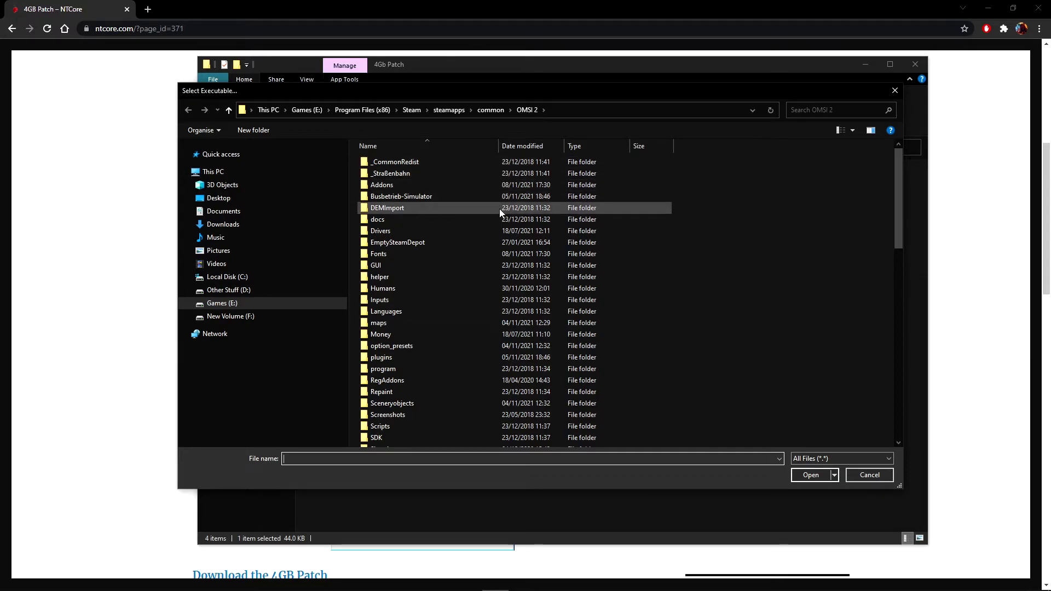
scroll(499, 209, down, 1)
scroll(500, 211, down, 2)
scroll(499, 211, down, 4)
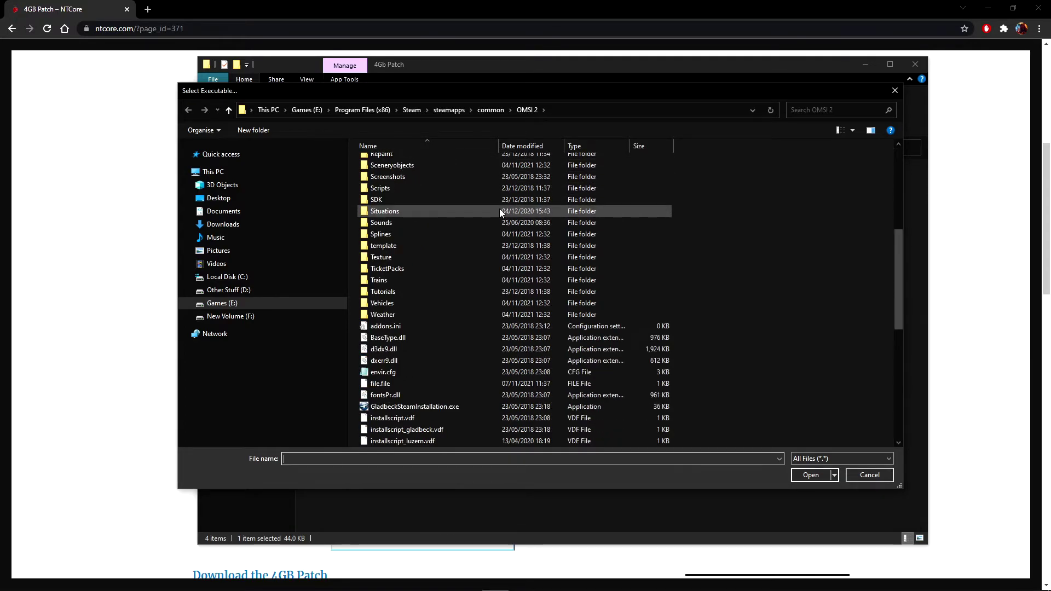
scroll(499, 212, down, 2)
scroll(499, 211, down, 2)
scroll(499, 211, down, 2)
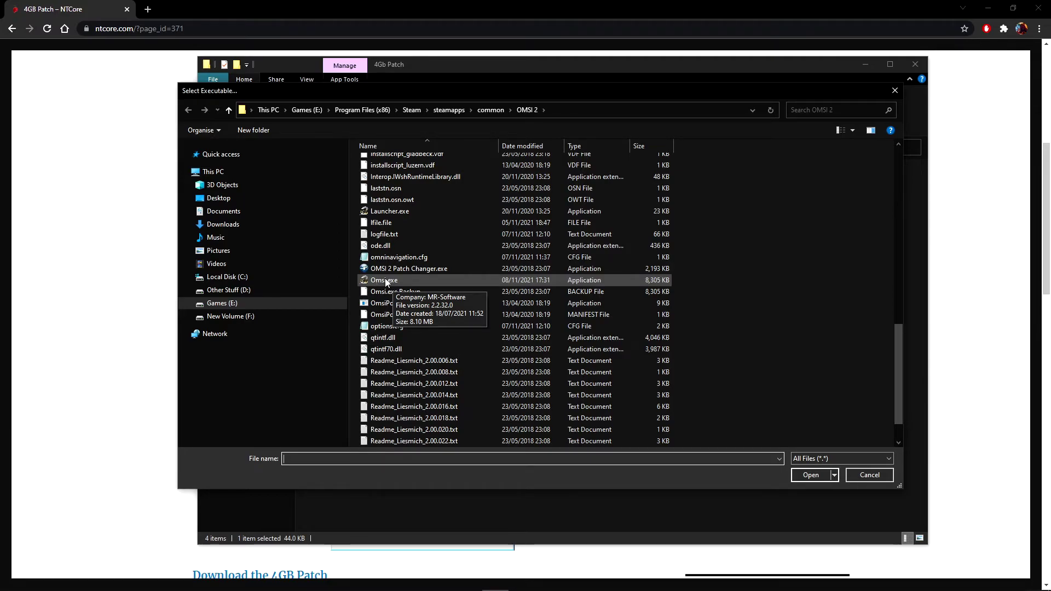
click(385, 283)
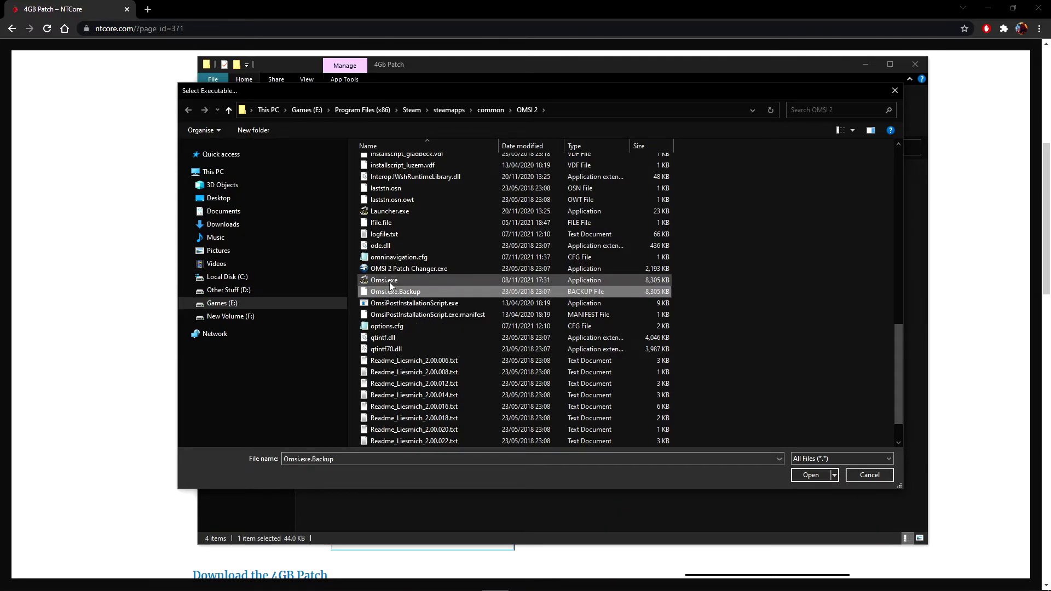
double_click(386, 281)
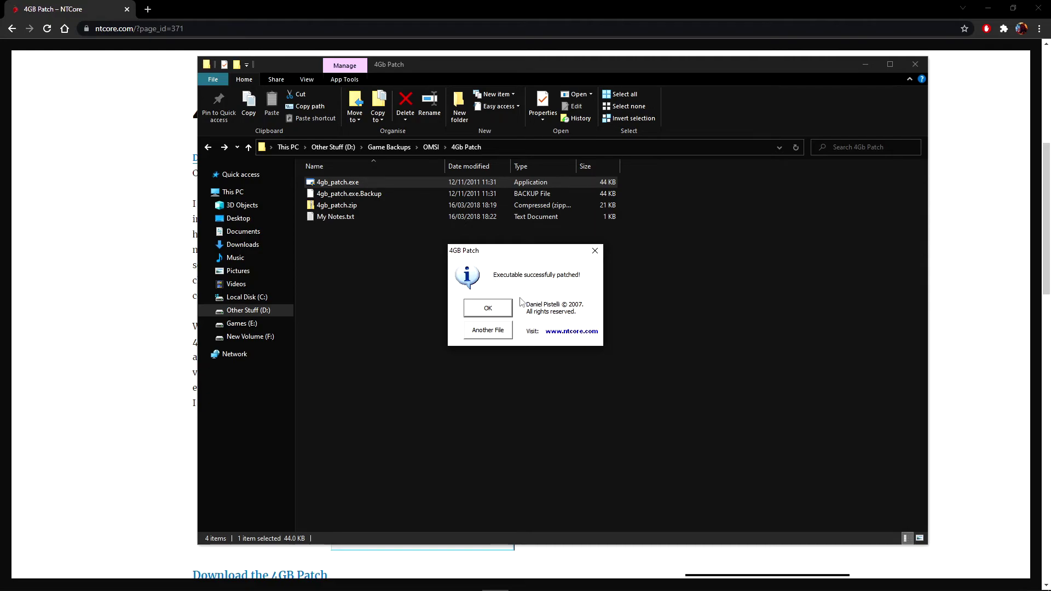
Step: Acknowledge the 'Executable successfully patched!' confirmation
click(493, 312)
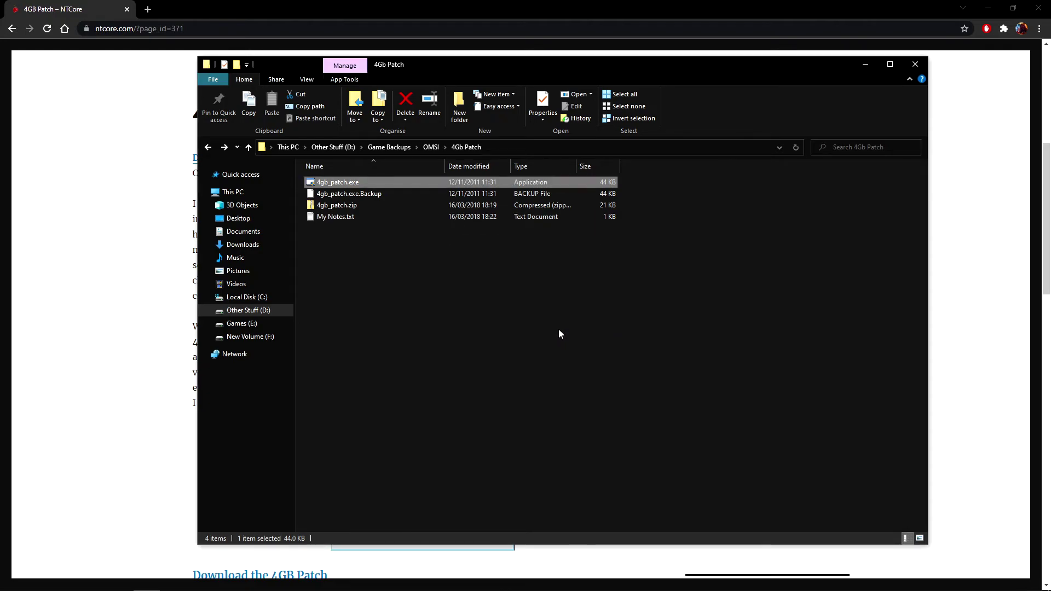
Step: Close the 4Gb Patch folder window, leaving the NTCore 4GB Patch page in Chrome
click(915, 65)
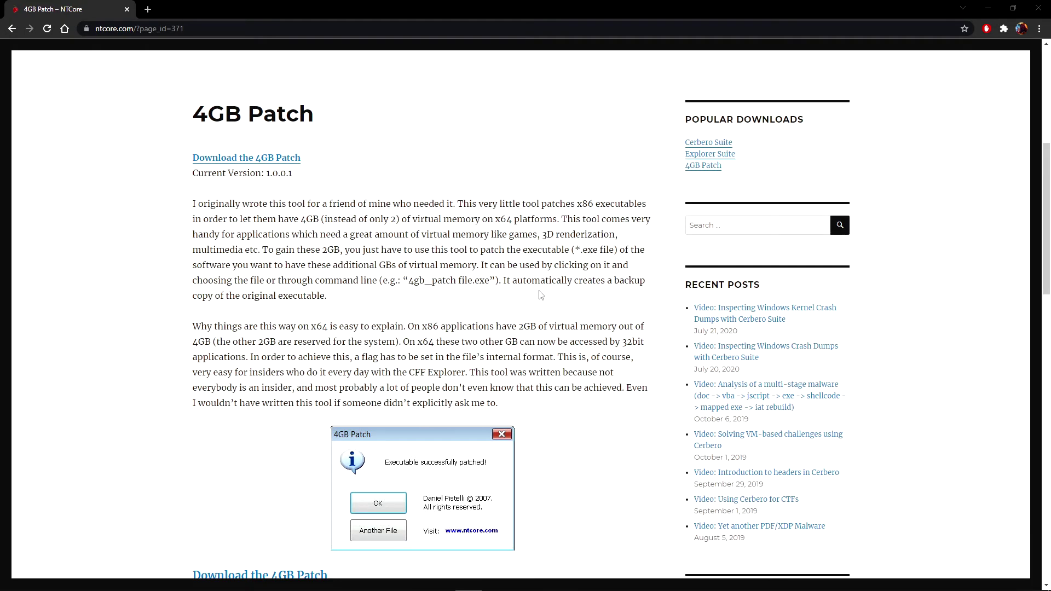